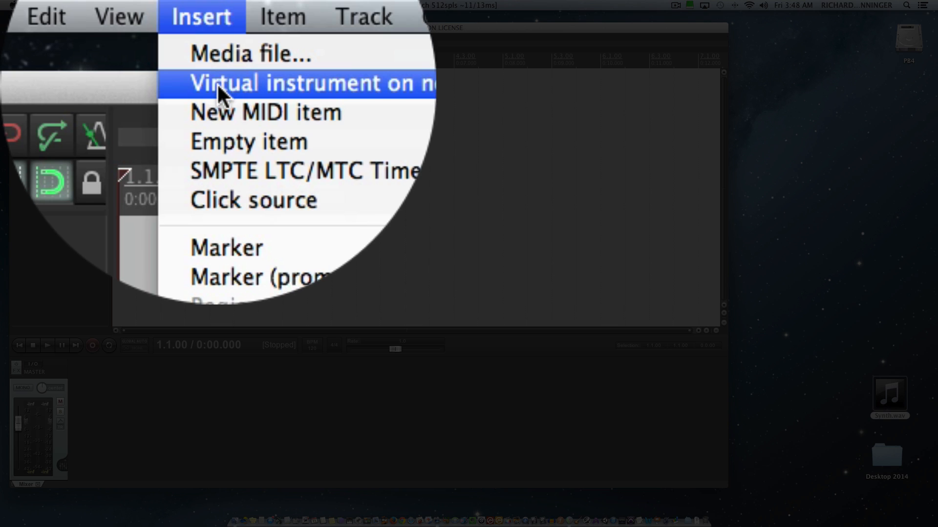
- Insert the VSTi TyrellN6 (u-he) virtual instrument on a new track
click(218, 87)
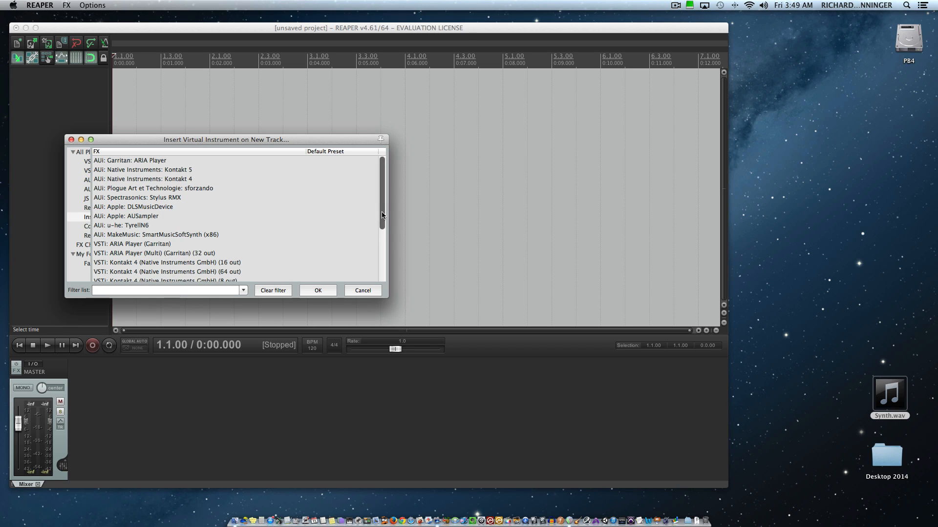
drag(381, 217, 377, 288)
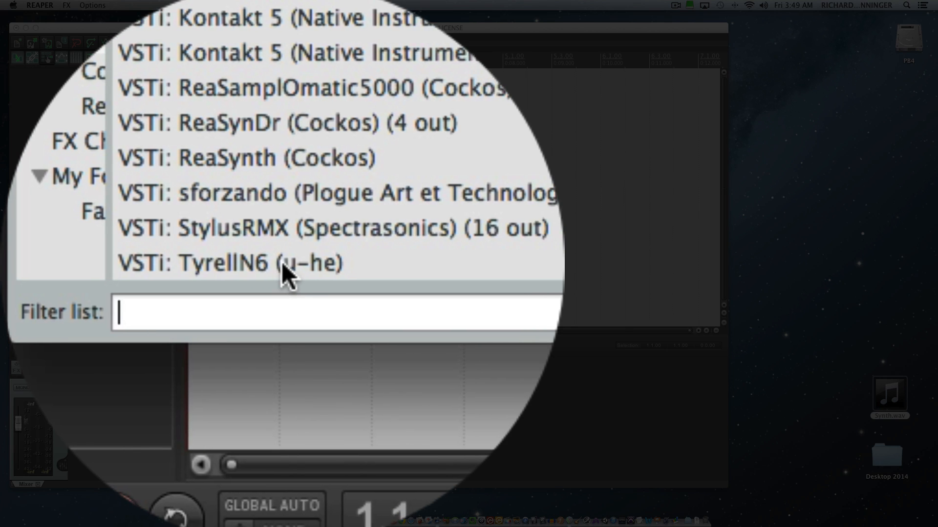
click(132, 278)
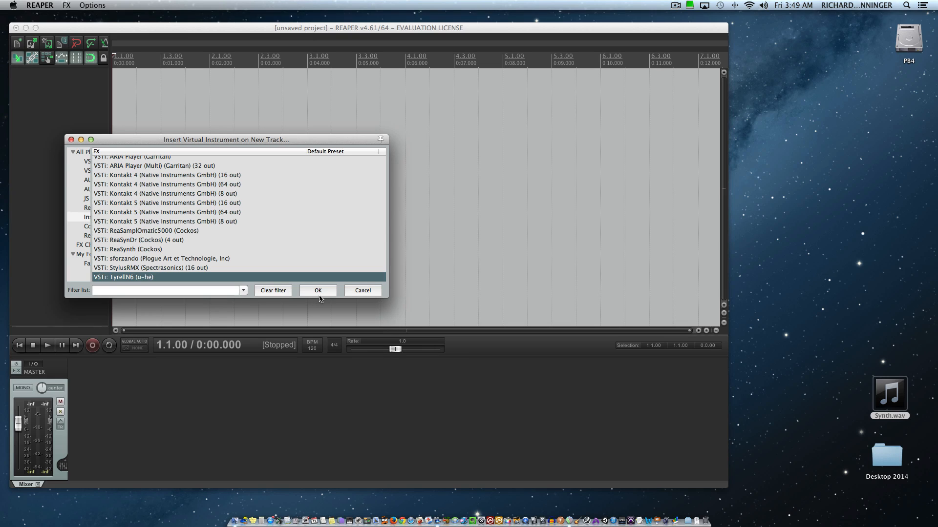
click(319, 294)
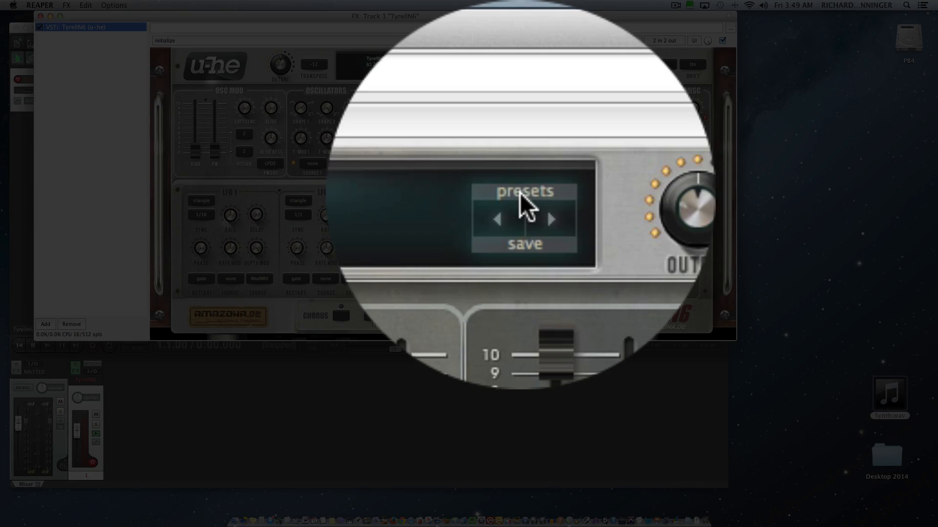
- Load the bbb Funkeee preset in TyrellN6 and close the plug-in window
click(522, 61)
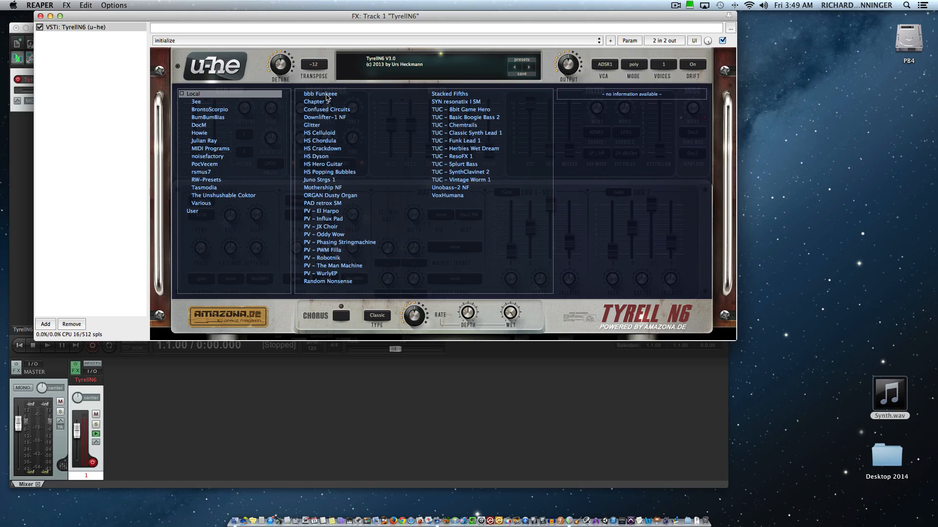
click(327, 94)
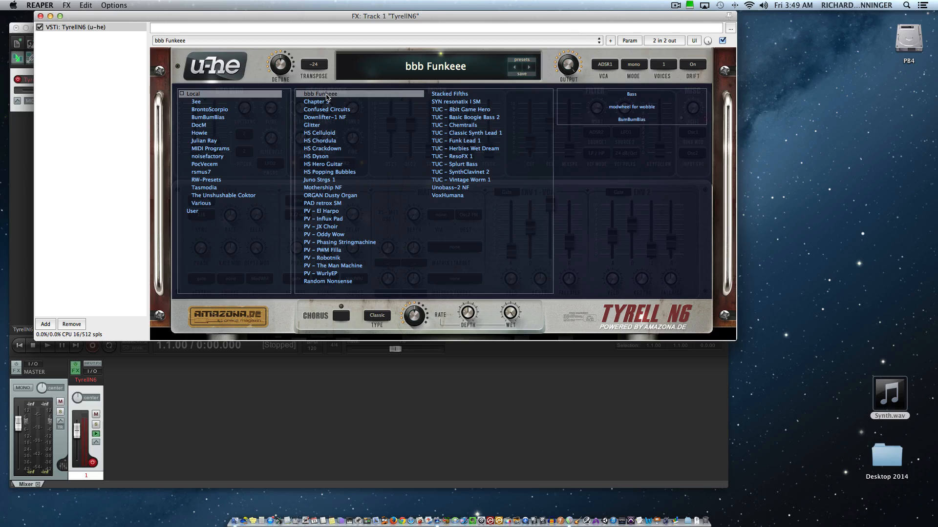
click(40, 16)
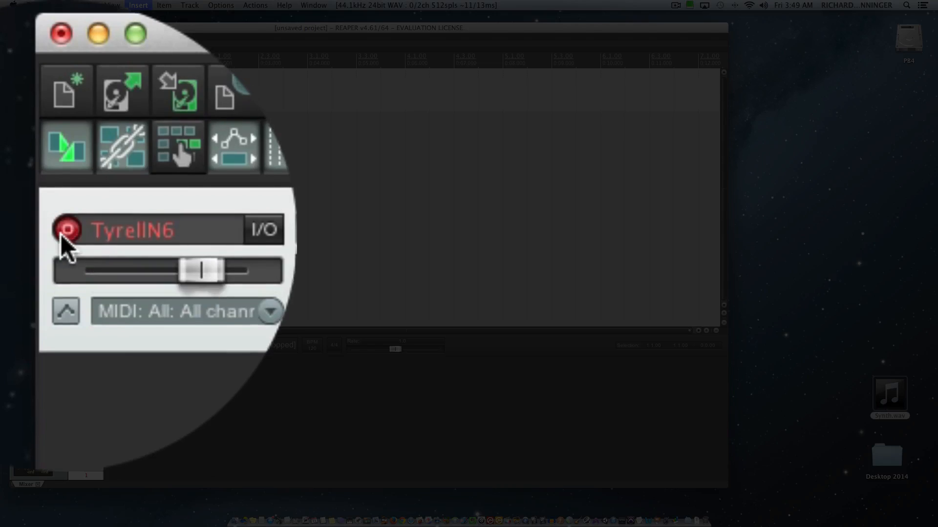
- Toggle record arming on the TyrellN6 track off and back on, and show the virtual MIDI keyboard
click(18, 80)
click(17, 81)
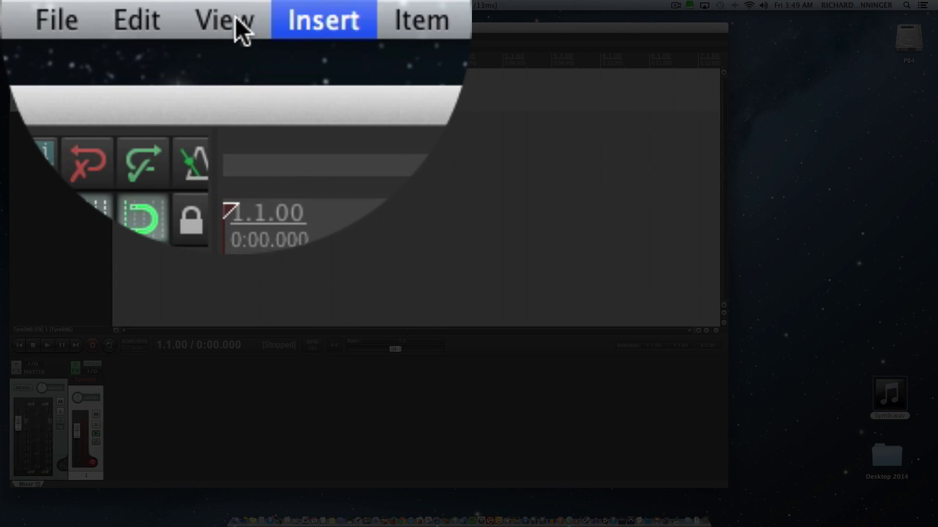
click(114, 5)
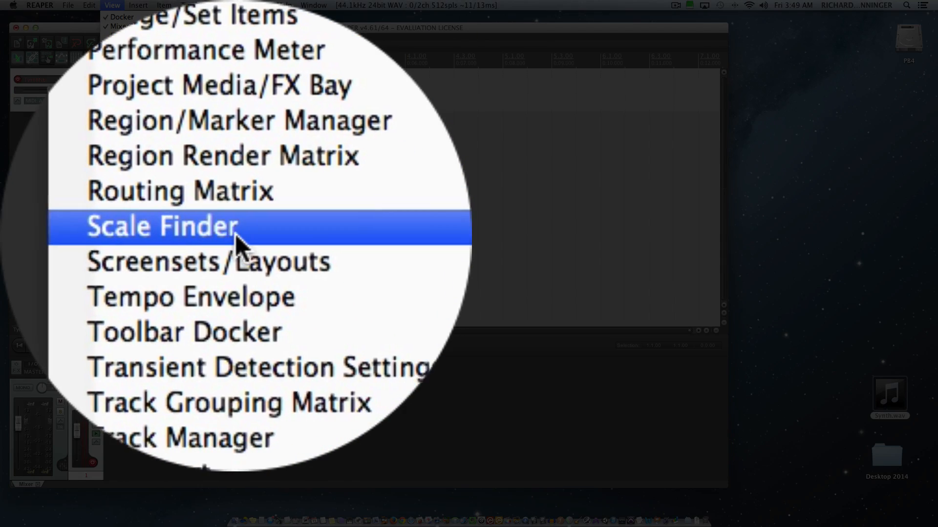
click(236, 289)
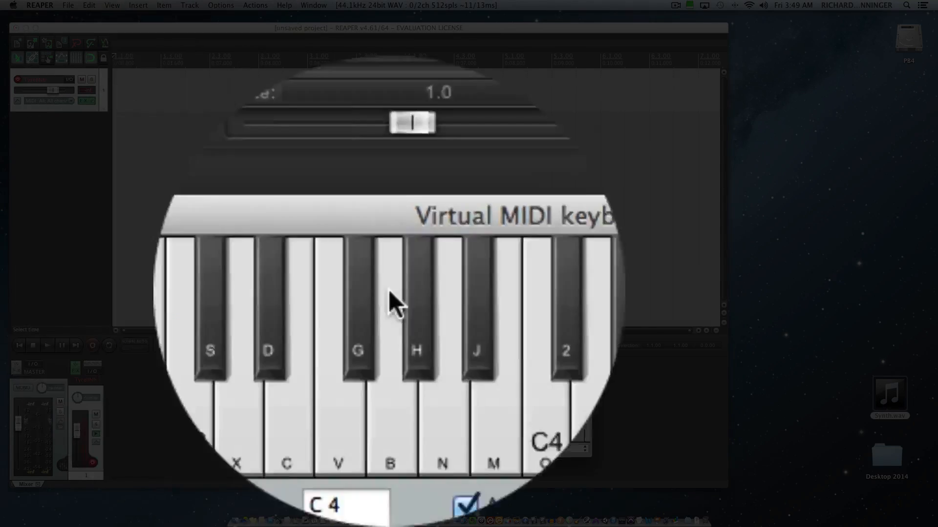
- Audition the TyrellN6 preset by playing several notes between C3 and C4 on the virtual MIDI keyboard
click(419, 429)
click(429, 430)
click(381, 429)
click(340, 429)
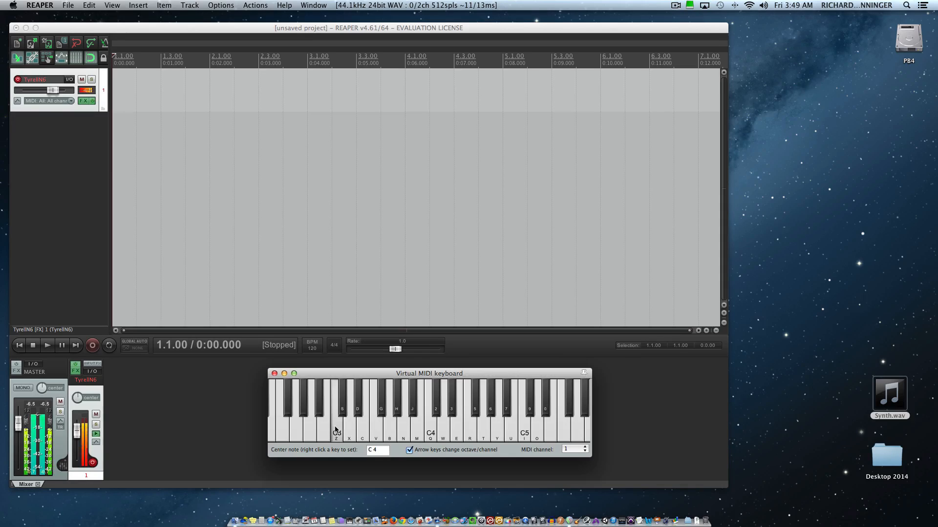
click(349, 430)
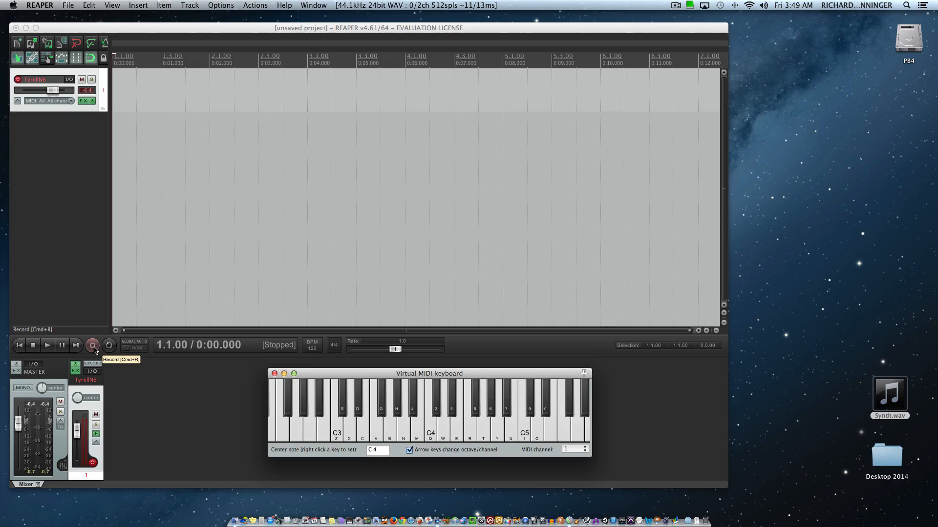
- Record a MIDI take on the TyrellN6 track with the notes C3, D3, E3 and D3, and stop recording
click(93, 345)
click(336, 425)
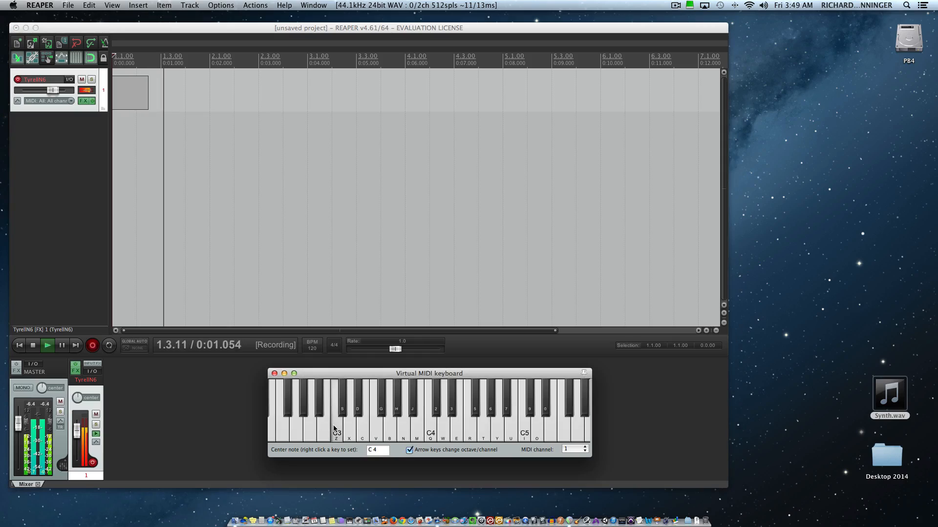
click(349, 428)
click(360, 429)
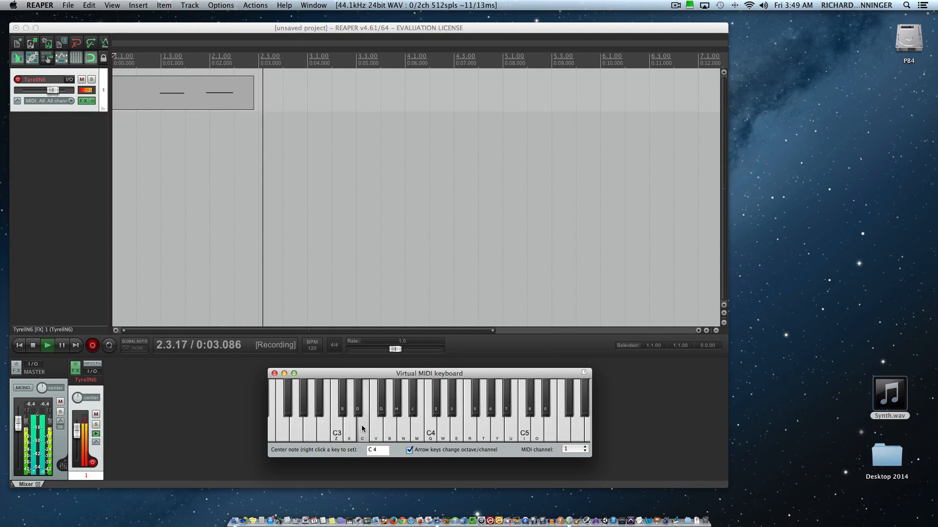
click(350, 429)
key(space)
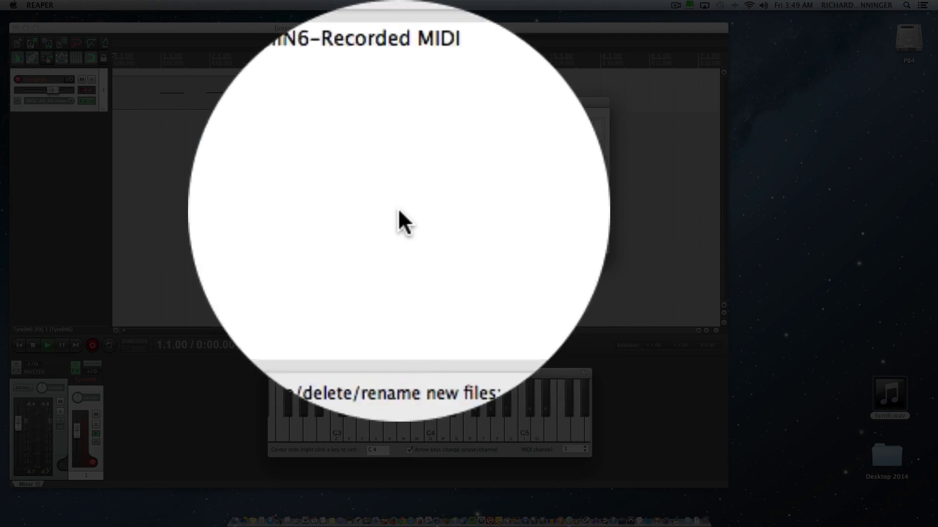
- Rename the recorded TyrellN6 take as Synth and save it
click(373, 126)
double_click(373, 126)
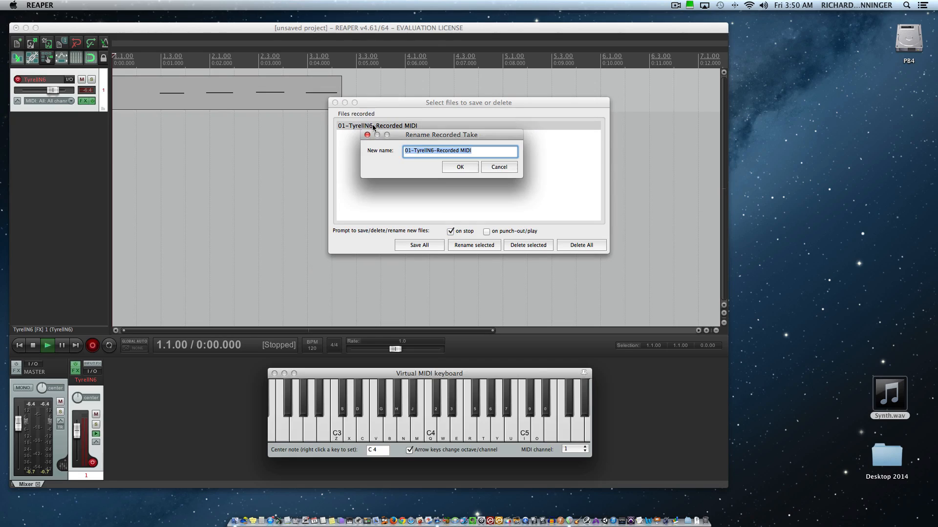
text(Synth)
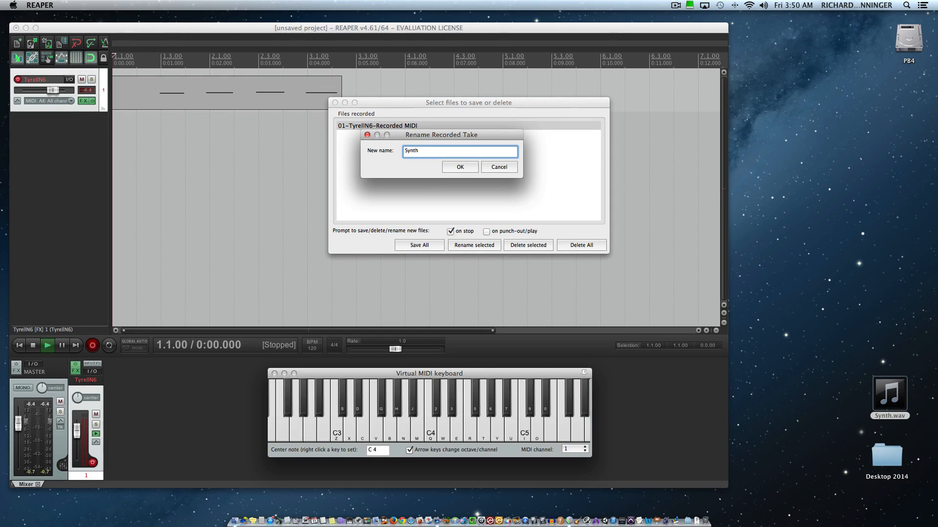
click(469, 168)
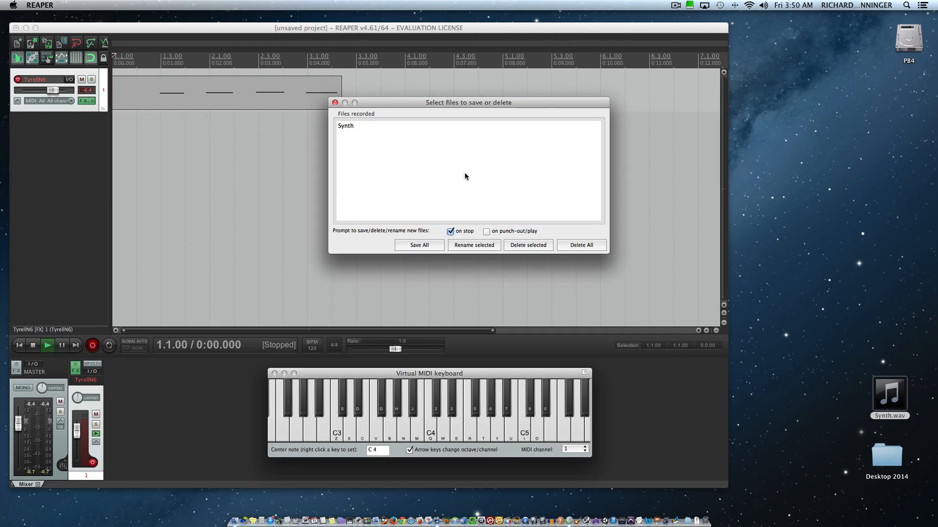
click(421, 246)
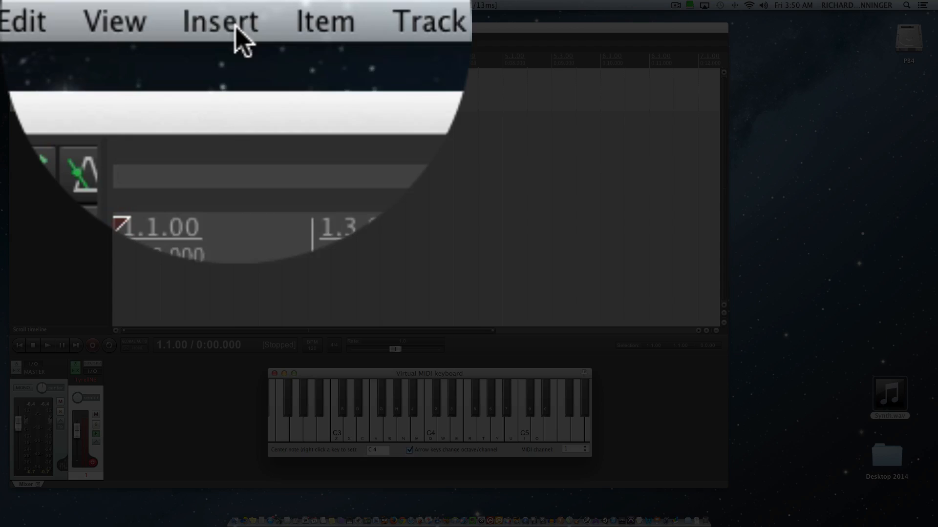
- Insert the VSTi sforzando (Plogue Art et Technologie, Inc) virtual instrument on a second new track
click(139, 5)
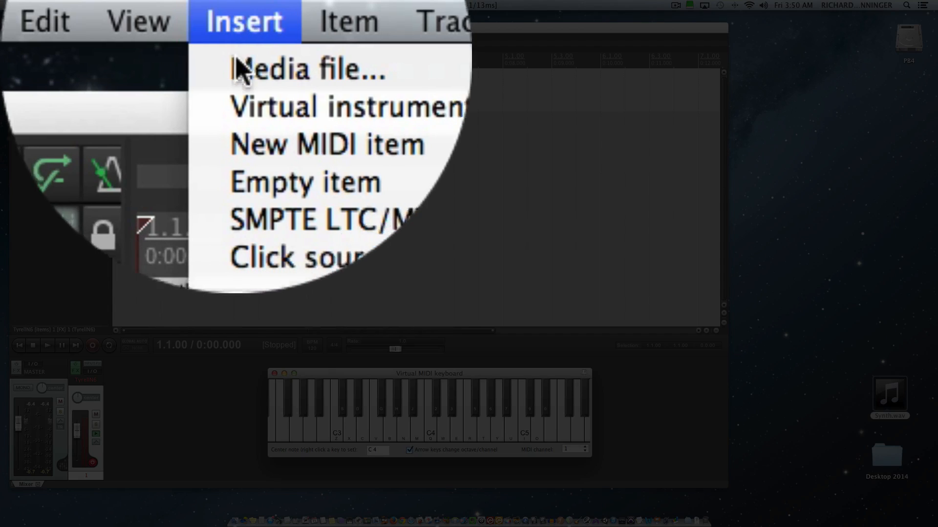
click(142, 26)
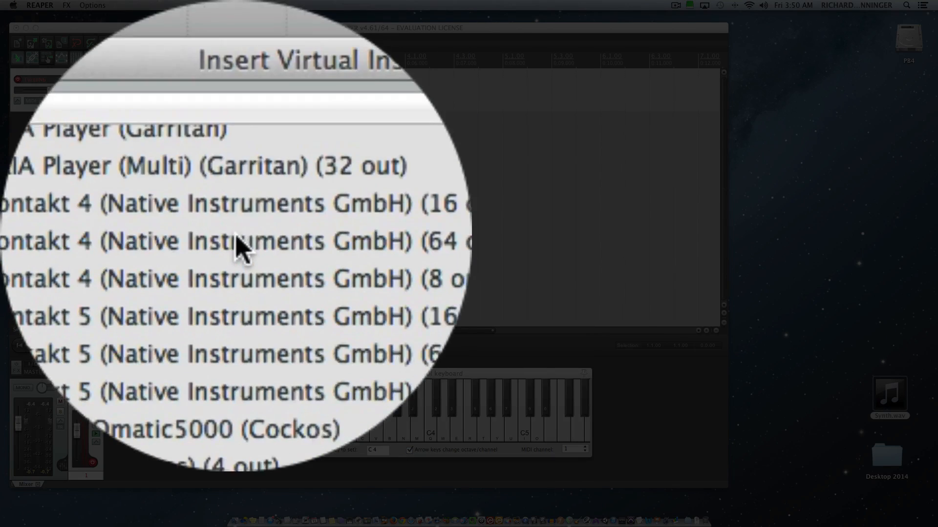
scroll(200, 240, down, 1)
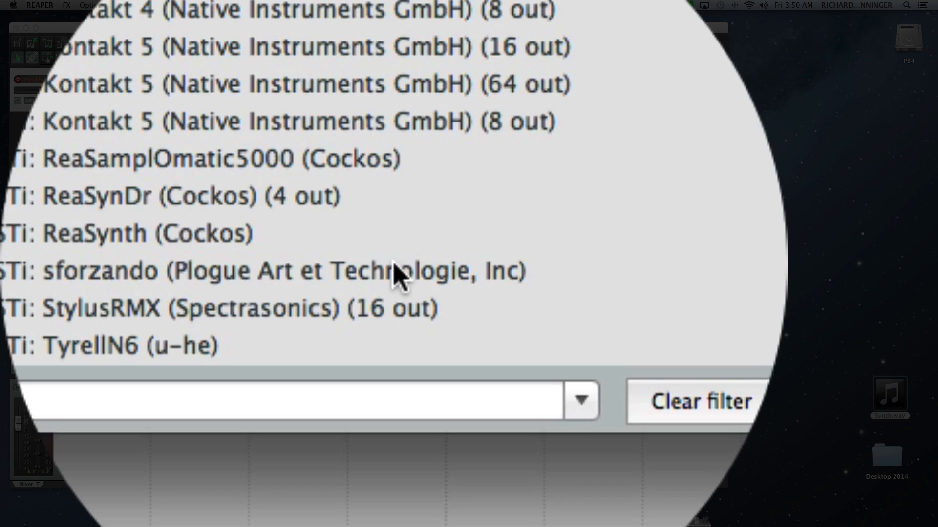
click(197, 258)
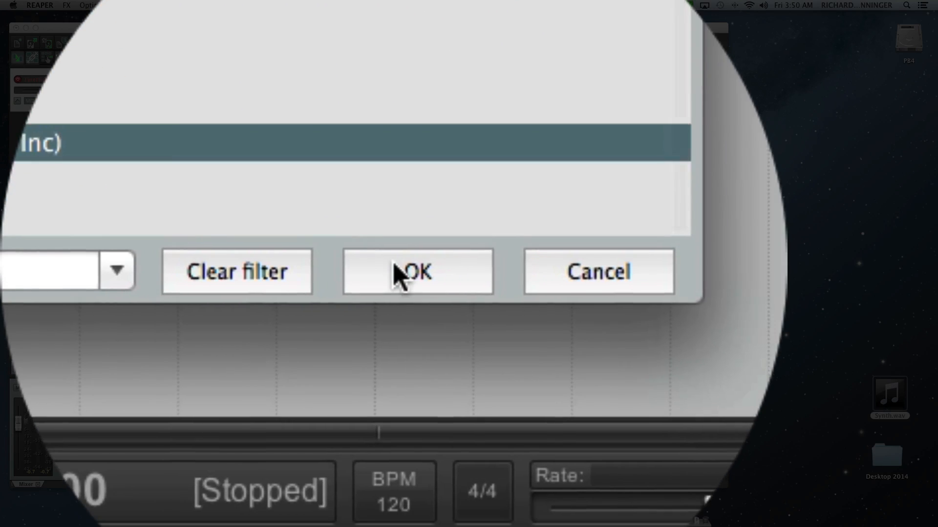
click(394, 269)
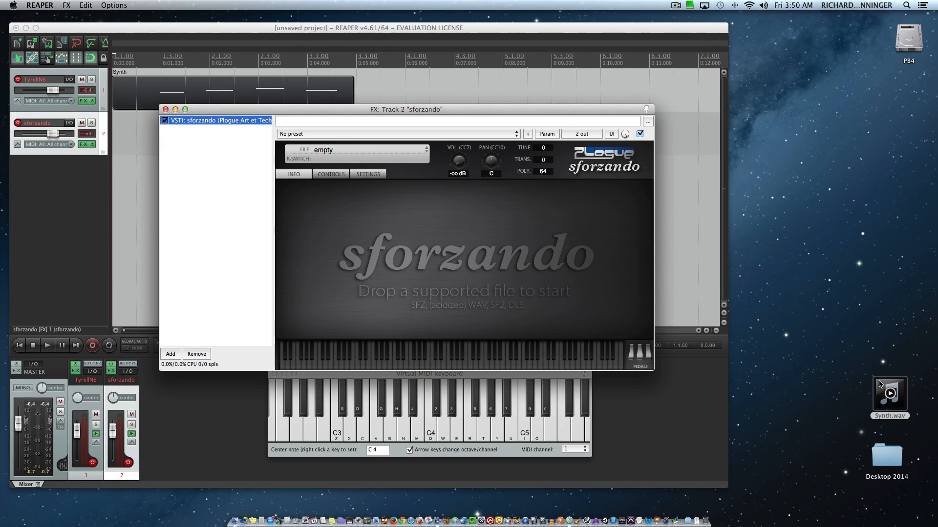
- Load Synth.wav from the desktop into sforzando, test it with one note and close the plug-in window
drag(879, 385, 467, 246)
click(471, 367)
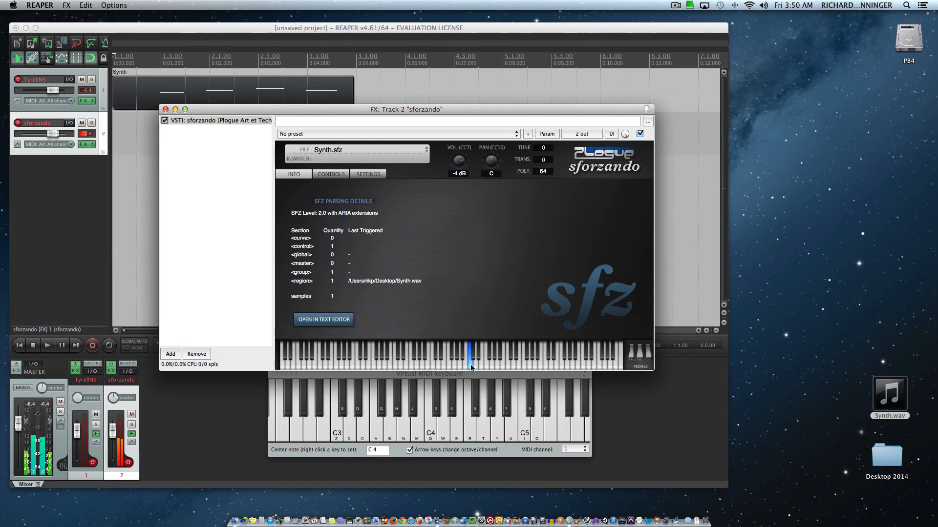
click(165, 109)
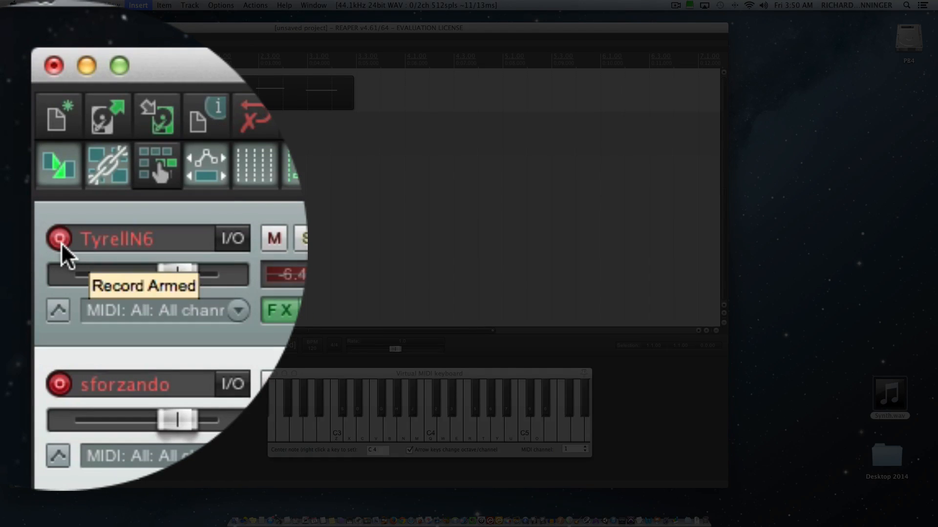
- Disarm the TyrellN6 track, then record a descending phrase from C4 to A3 on the sforzando track and save the take
click(61, 242)
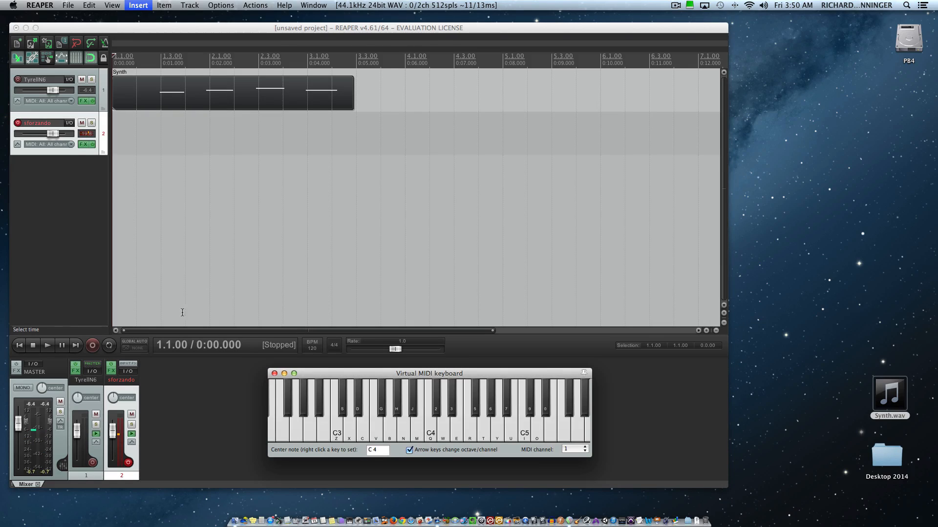
click(92, 345)
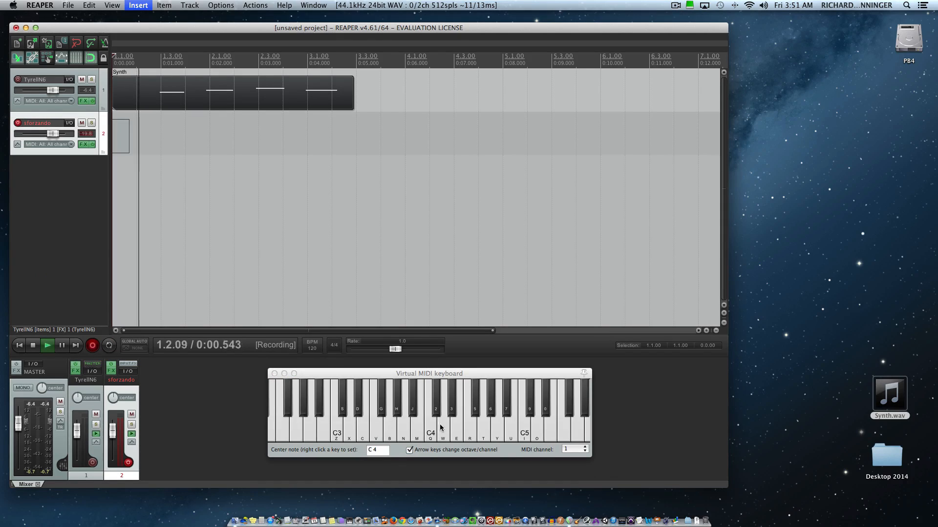
click(430, 434)
drag(430, 434, 400, 432)
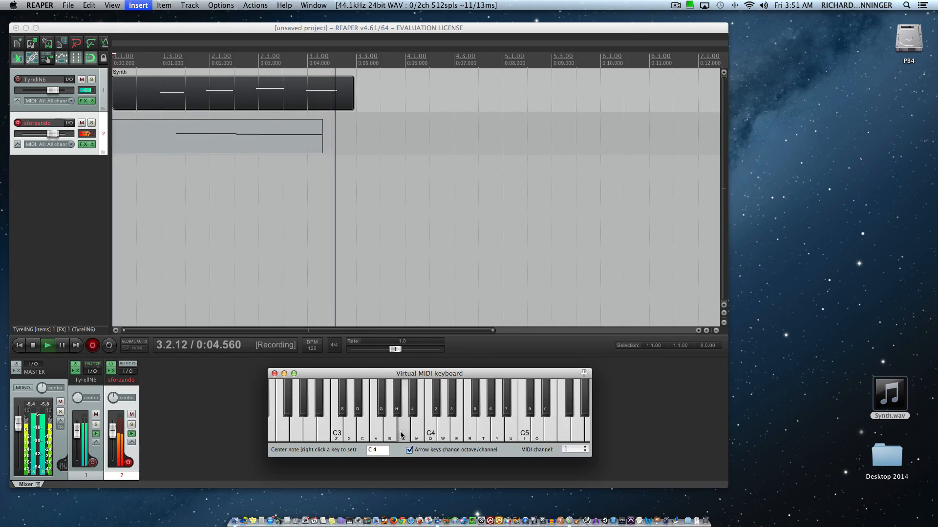
key(space)
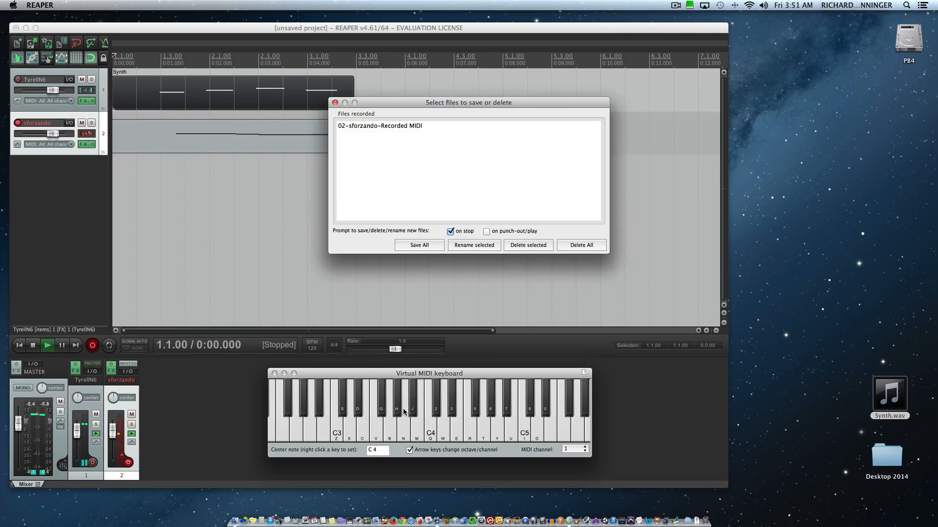
click(414, 247)
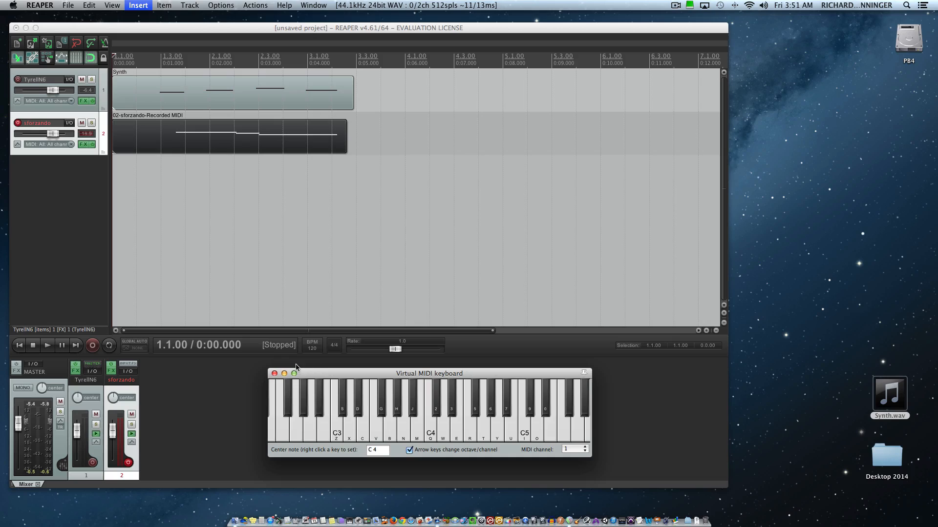
- Disarm the sforzando track and play back both recorded tracks together from the project start
click(17, 124)
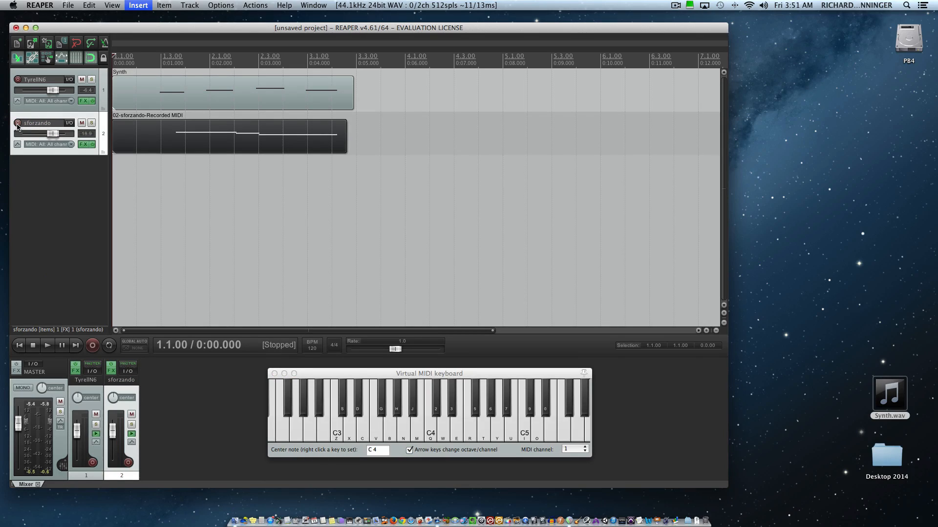
key(space)
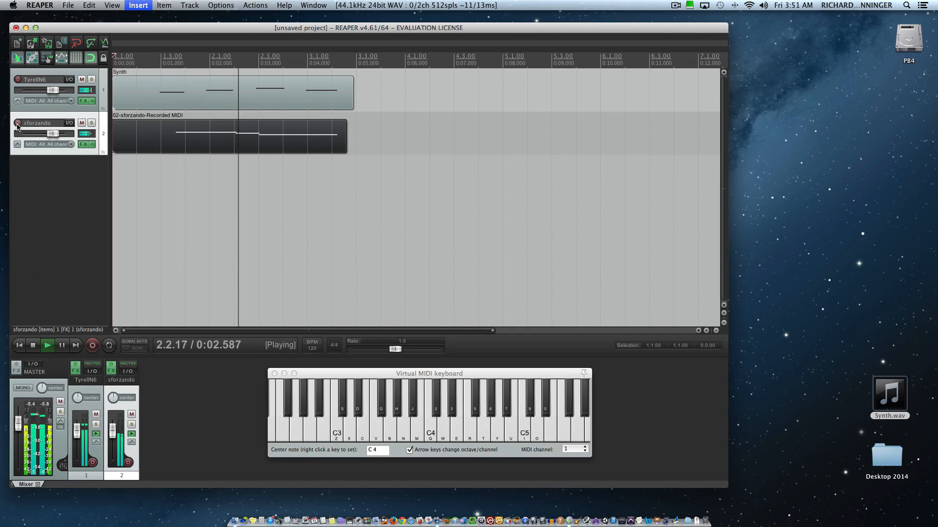
key(space)
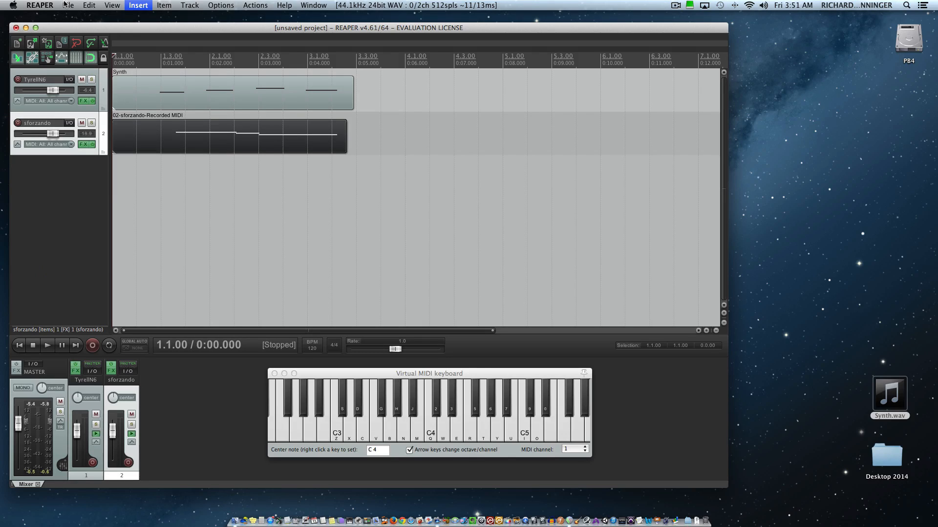
- Set up a project render that saves to the Desktop folder under the file name Week 3
click(66, 5)
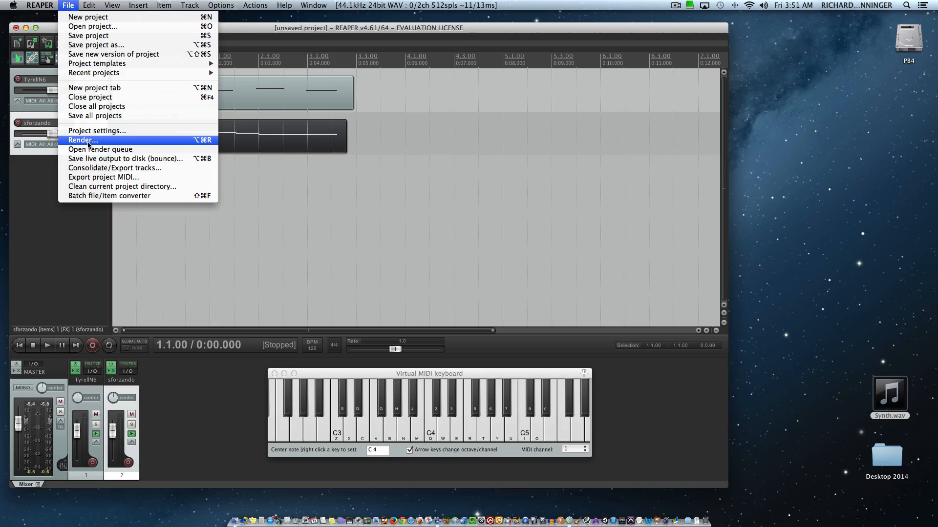
click(88, 143)
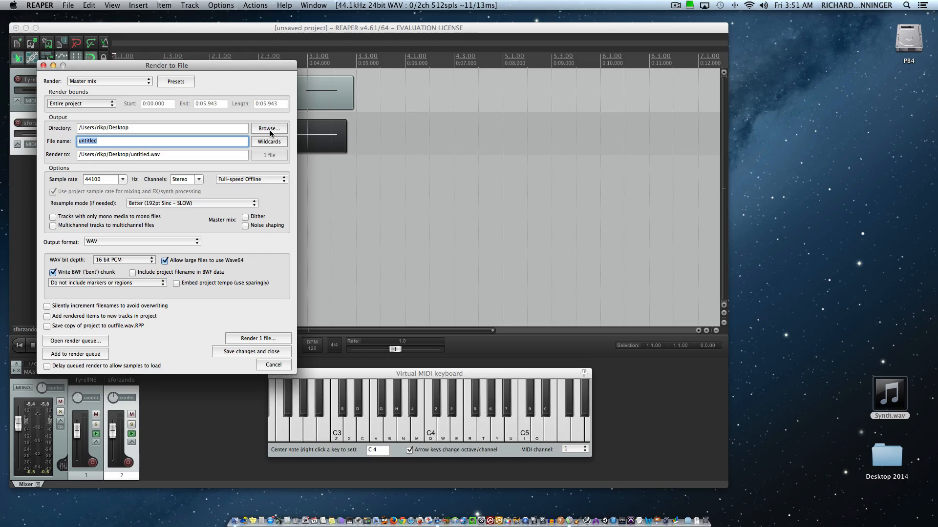
click(270, 129)
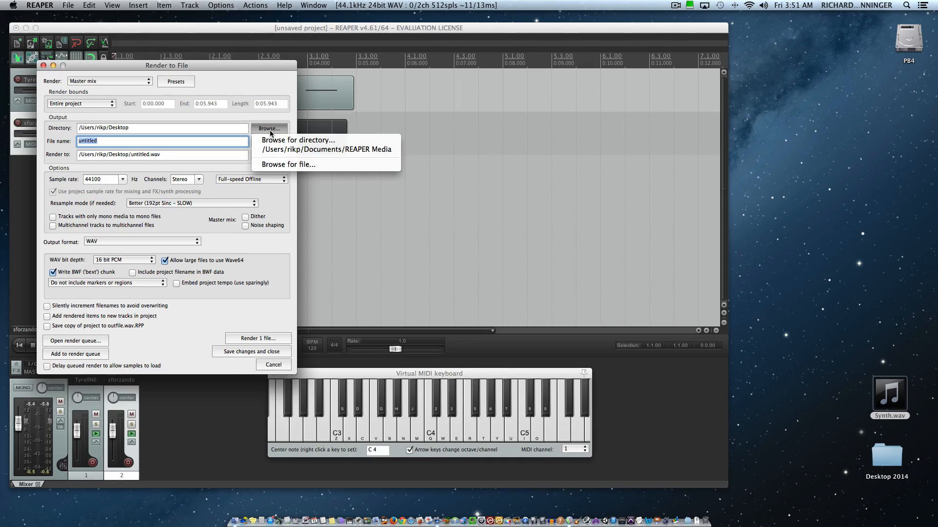
click(277, 165)
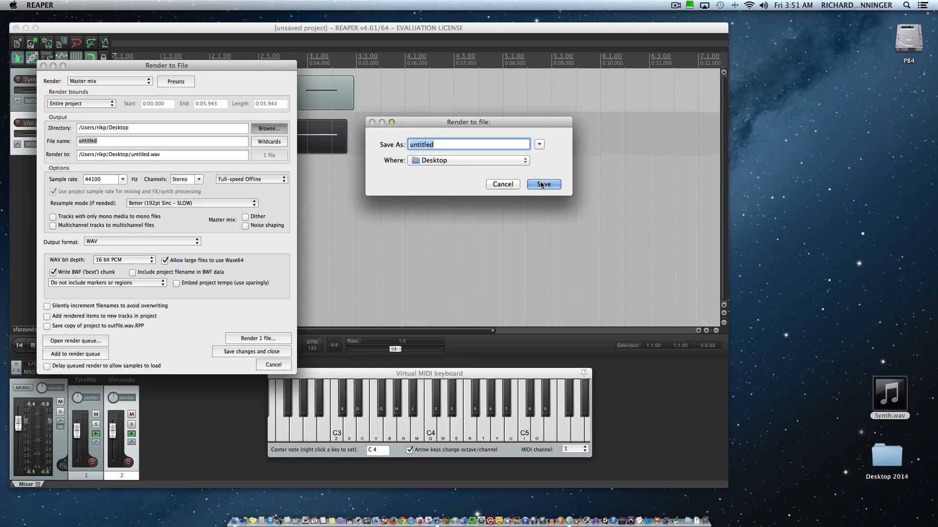
click(437, 162)
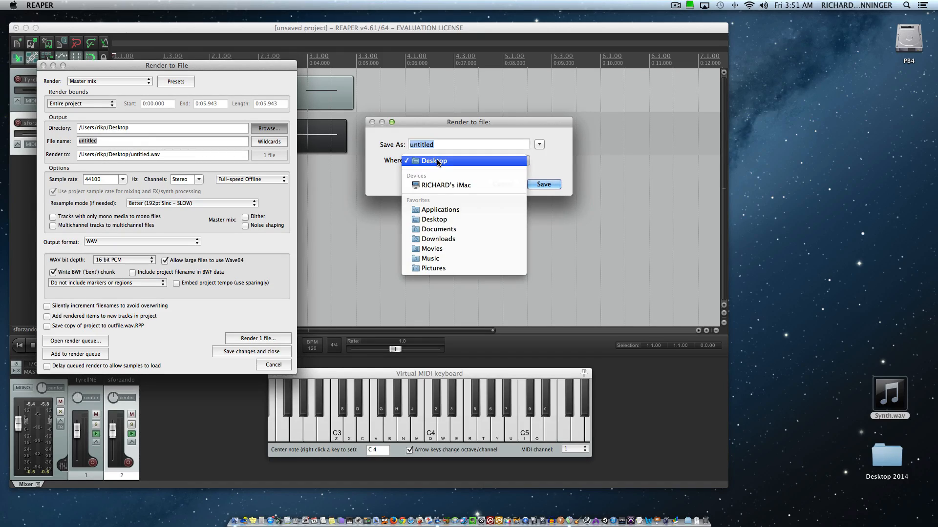
click(438, 161)
click(534, 186)
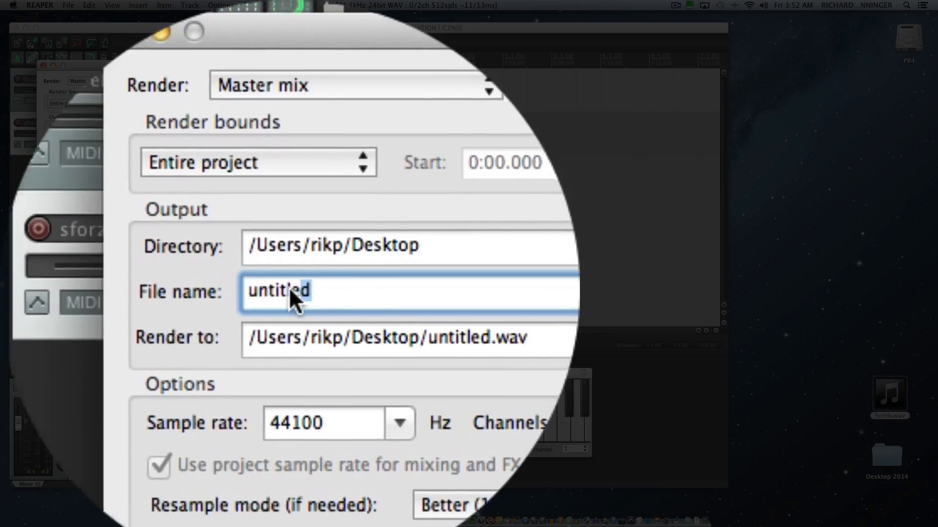
drag(101, 142, 68, 141)
text(Week)
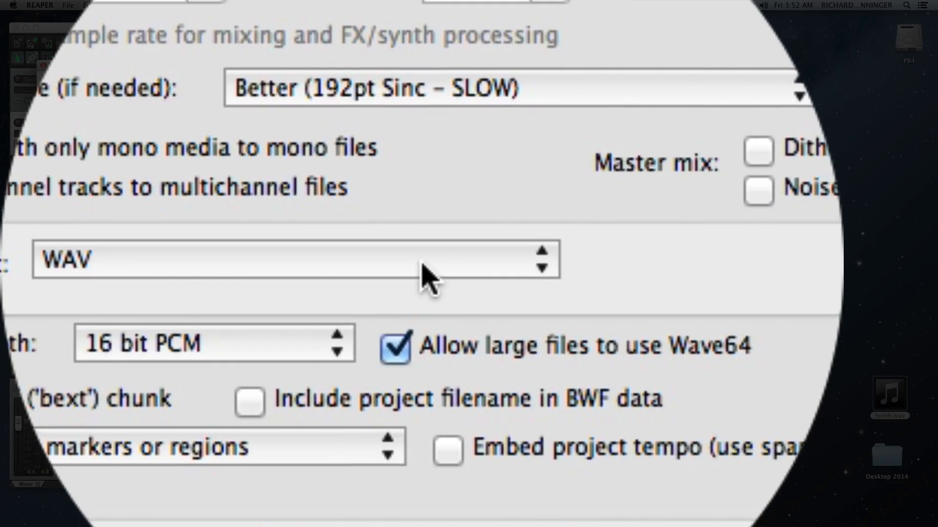
- Keep WAV as the output format with a 16 bit PCM bit depth and render the file
click(425, 261)
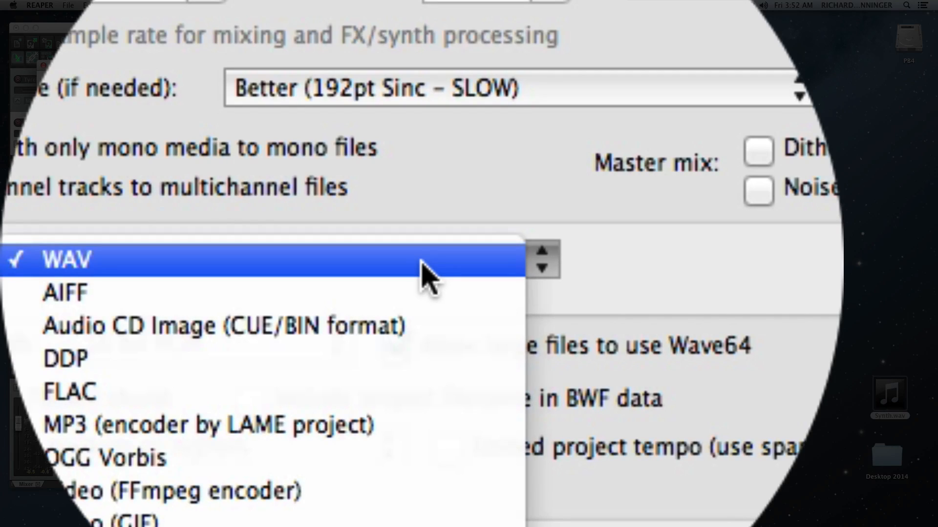
click(422, 264)
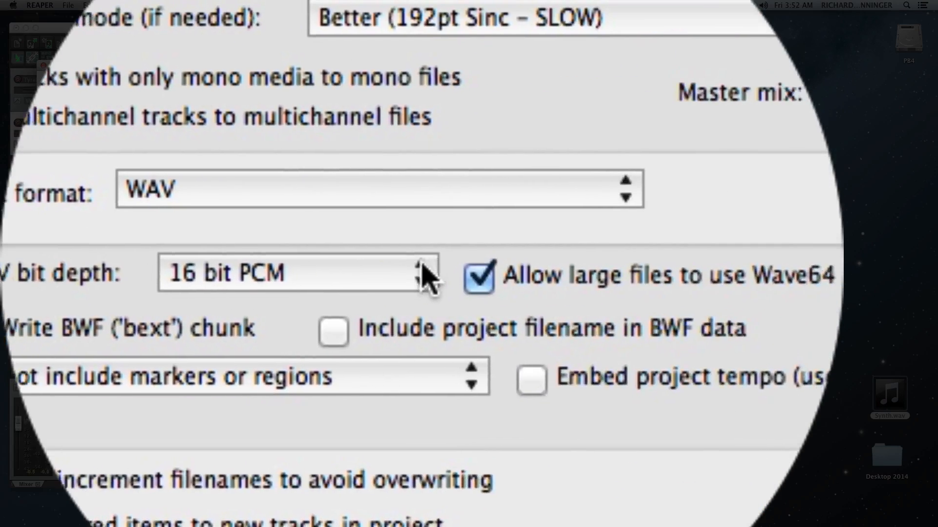
click(427, 276)
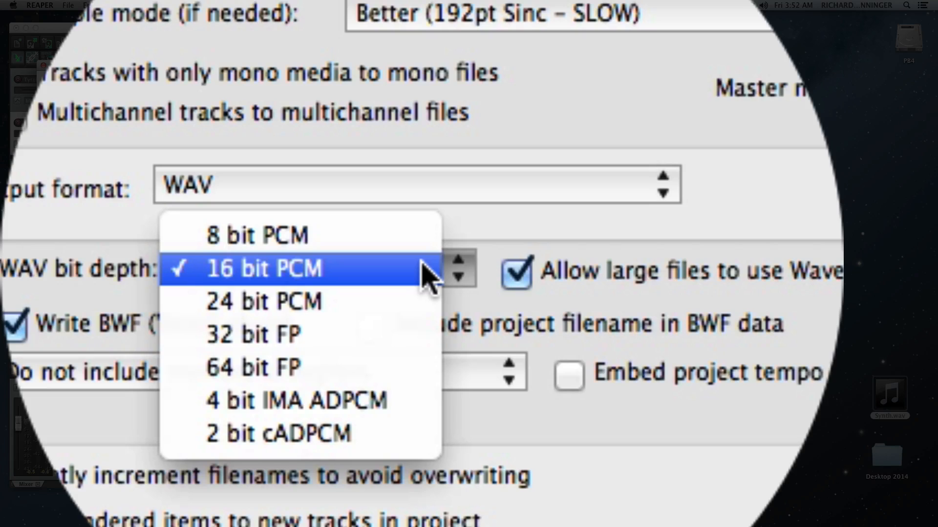
click(428, 276)
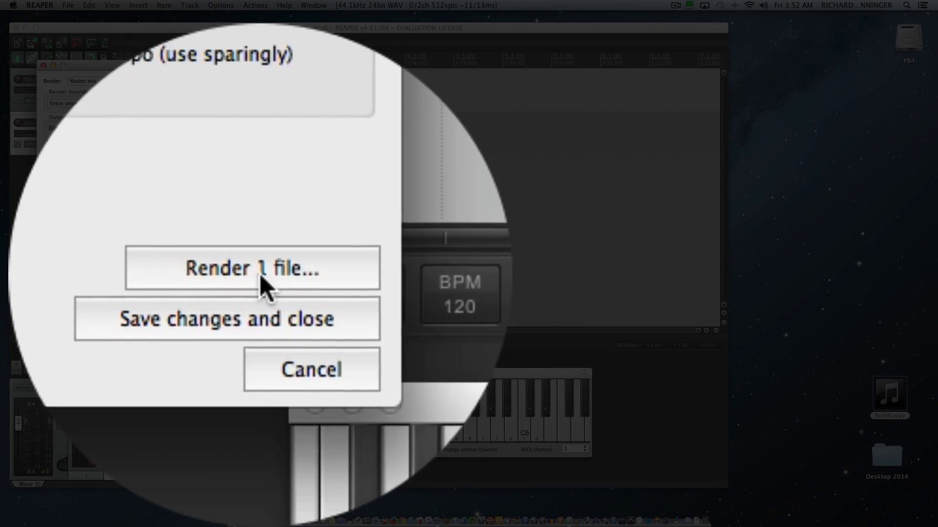
click(260, 275)
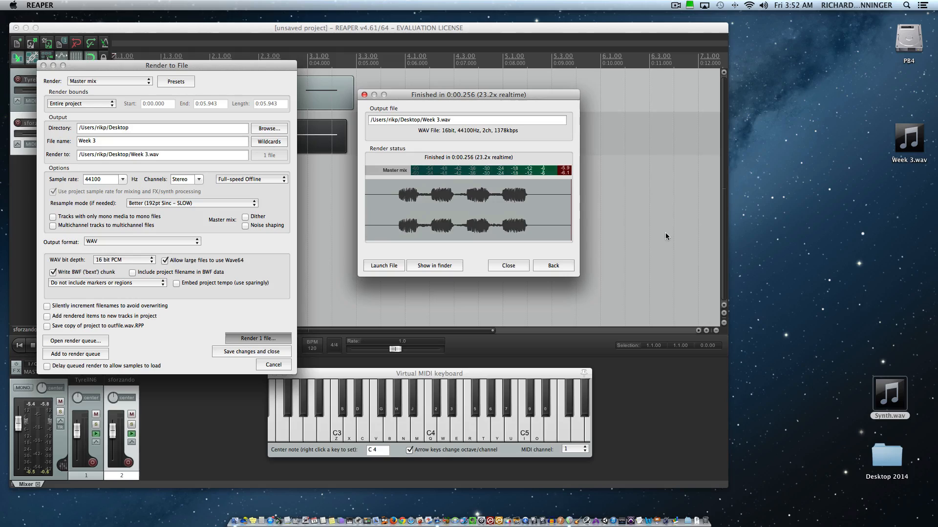
- Move the rendered Week 3.wav on the desktop to just above Synth.wav and close the finished render window
mouse_move(916, 148)
drag(916, 148, 887, 295)
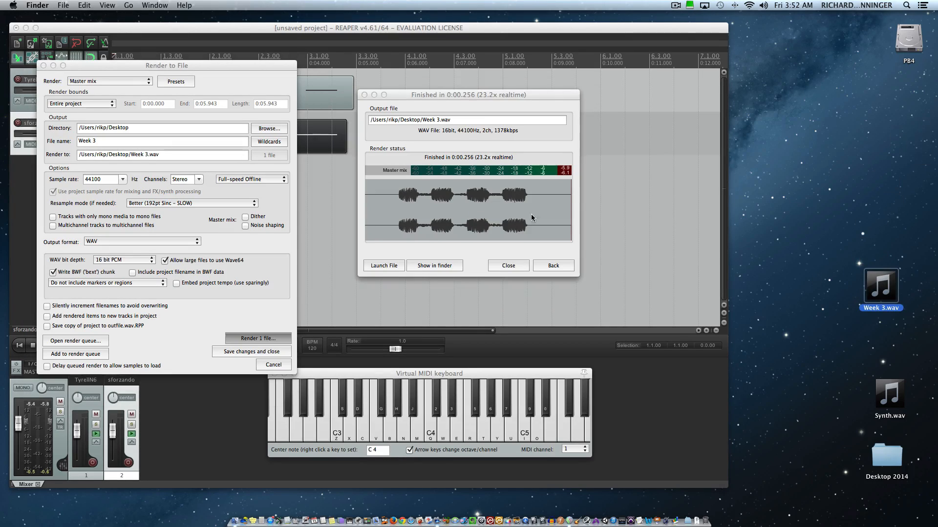
click(508, 266)
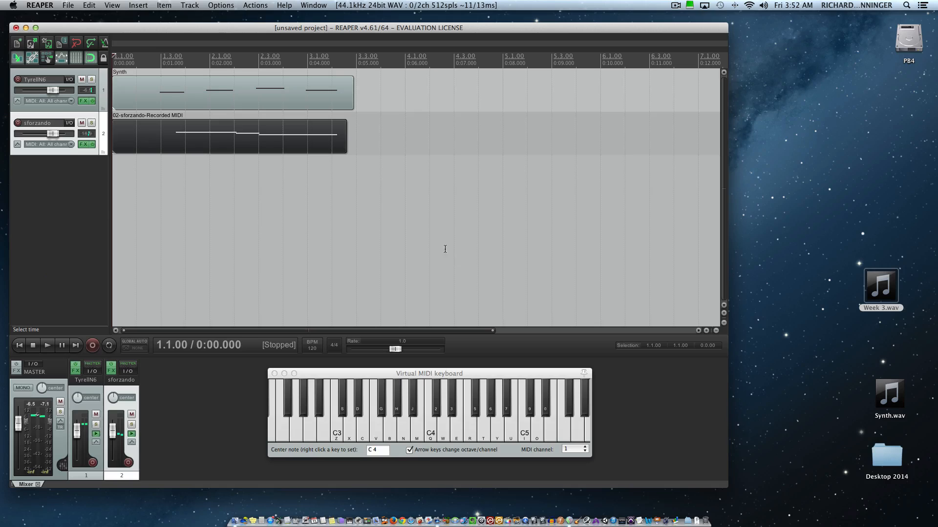
- Minimise the REAPER project window, switch to Finder and preview Week 3.wav on the desktop
click(26, 28)
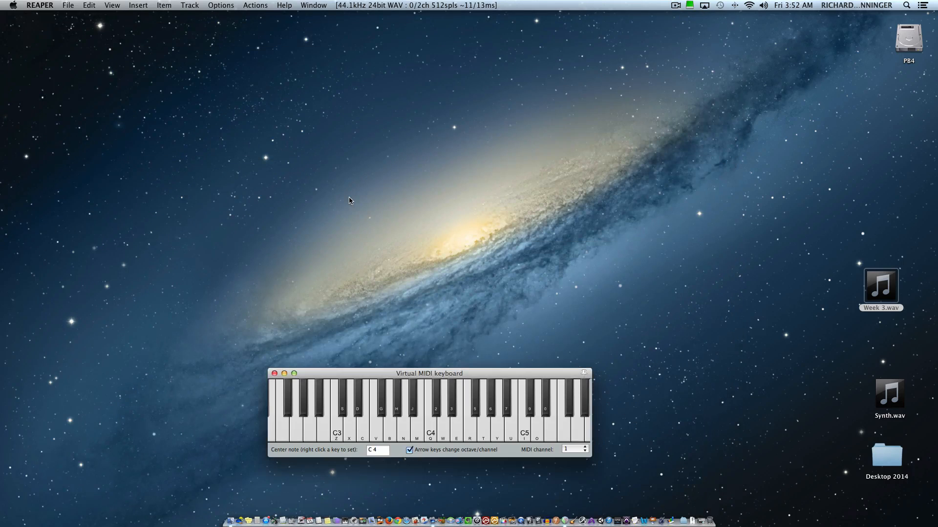
key(super+Tab)
mouse_move(883, 289)
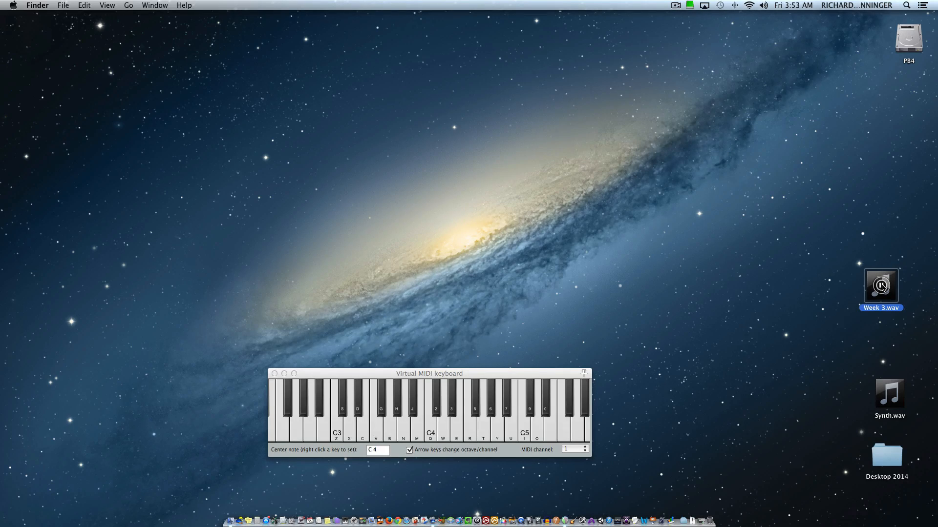
click(882, 287)
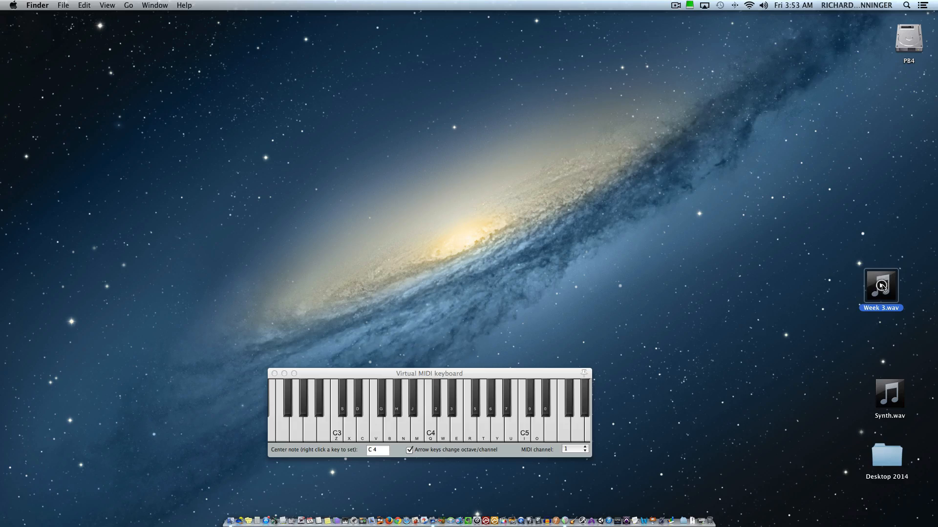